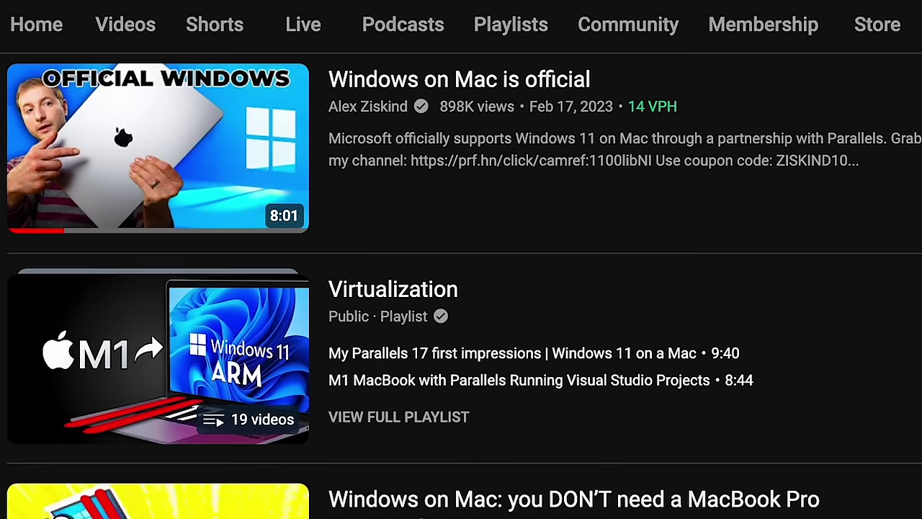
scroll(461, 288, down, 8)
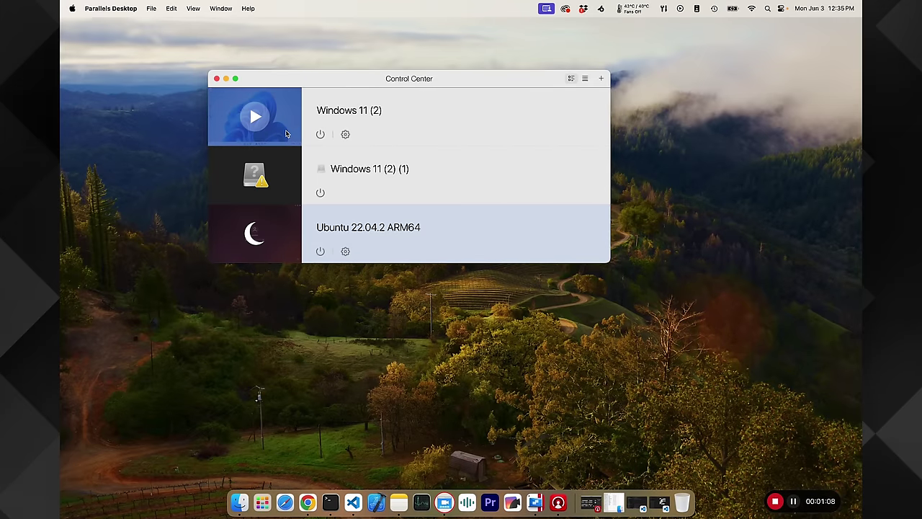
Step: Resume the Windows 11 (2) VM, then cycle through Visual Studio, VS Code and Chrome from its taskbar
click(297, 123)
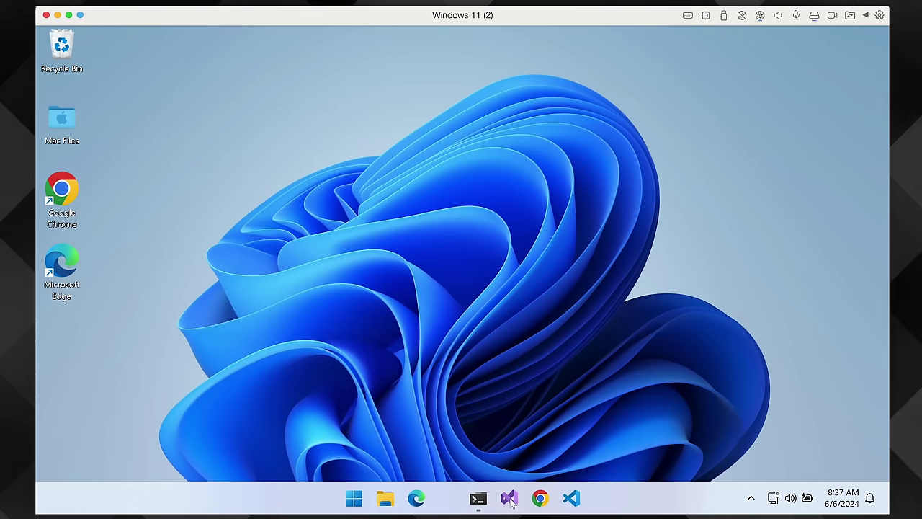
click(510, 498)
click(761, 45)
click(572, 498)
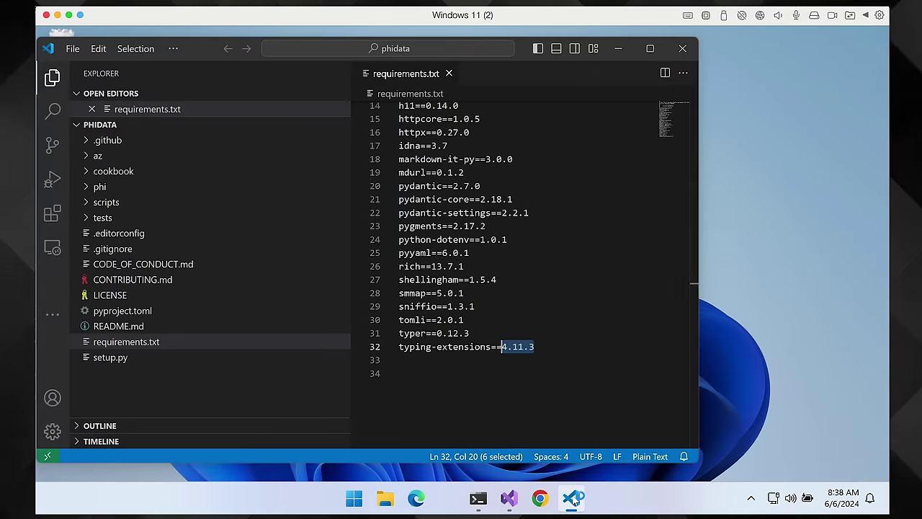
click(571, 498)
click(539, 498)
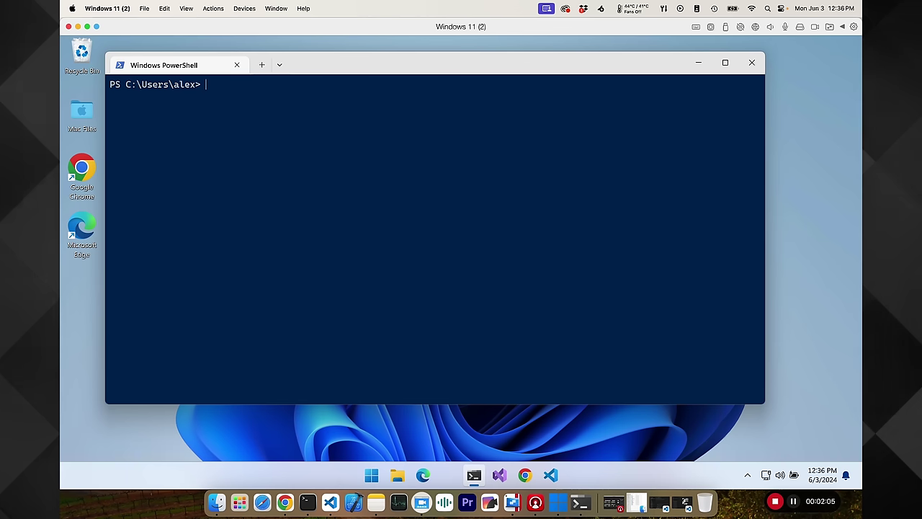
Step: Enter the new UNIX username for Ubuntu, then open an Ubuntu shell tab and run ls
text(wsl --install)
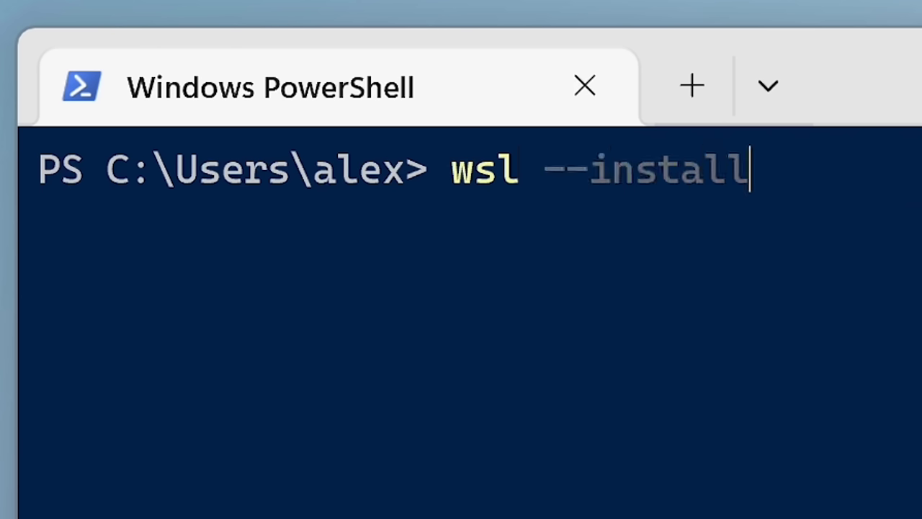
text(alex)
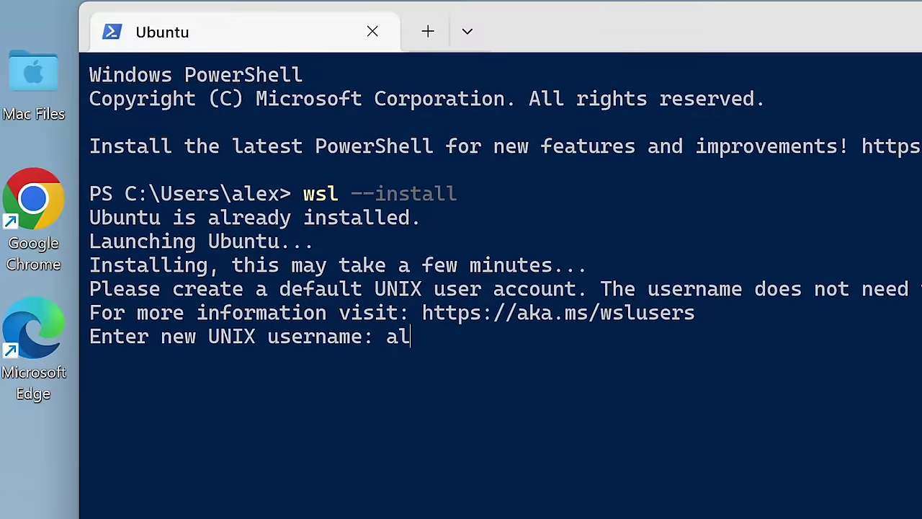
key(Return)
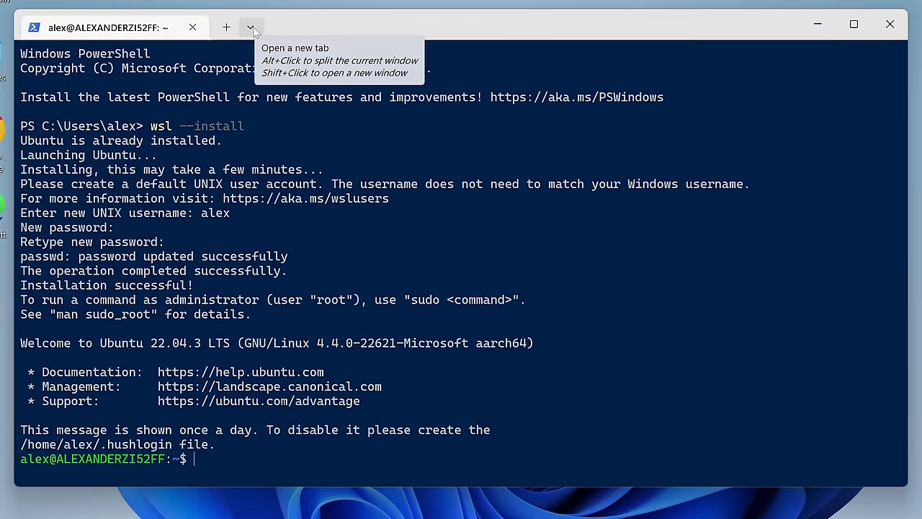
click(251, 28)
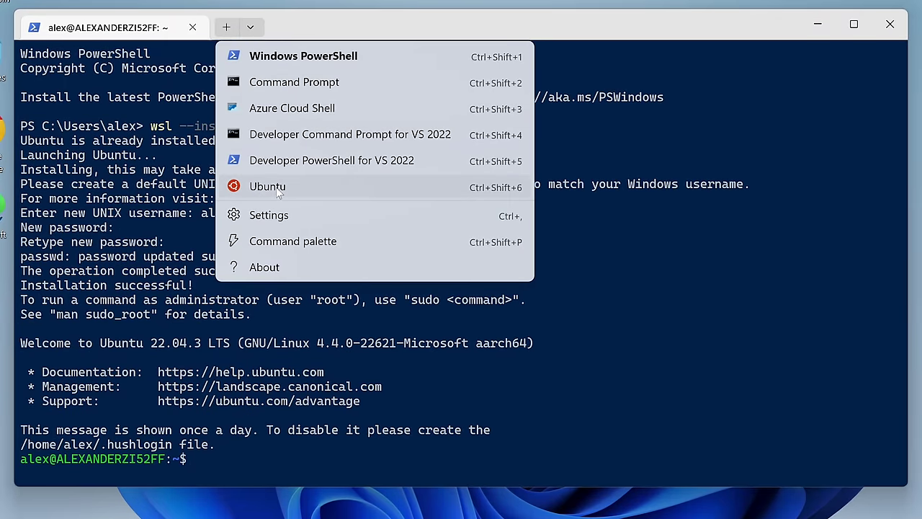
click(278, 189)
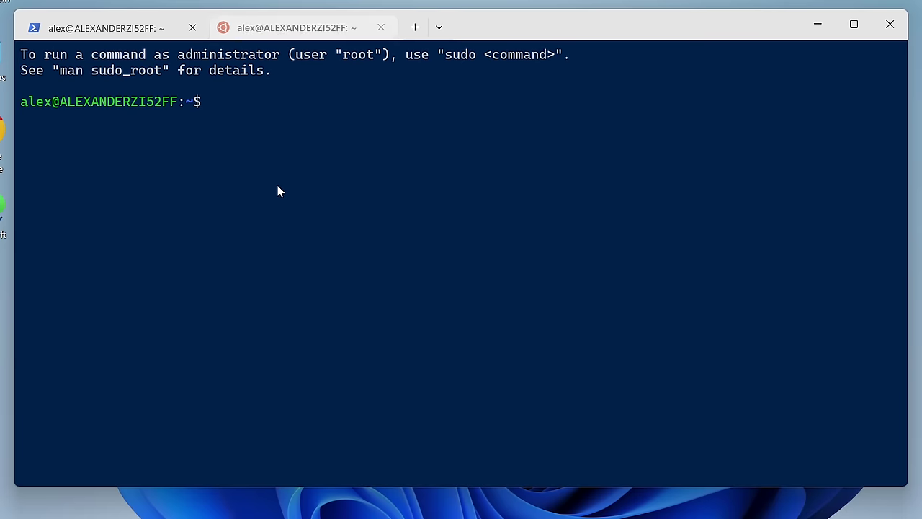
text(ls)
key(Return)
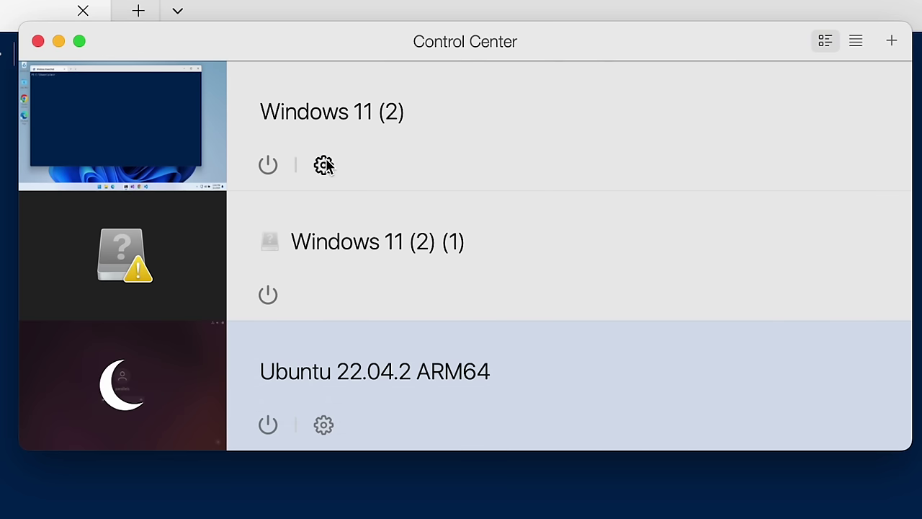
Step: Inspect the Windows 11 (2) network source without changing Shared Network, then open Ubuntu's configuration
click(323, 165)
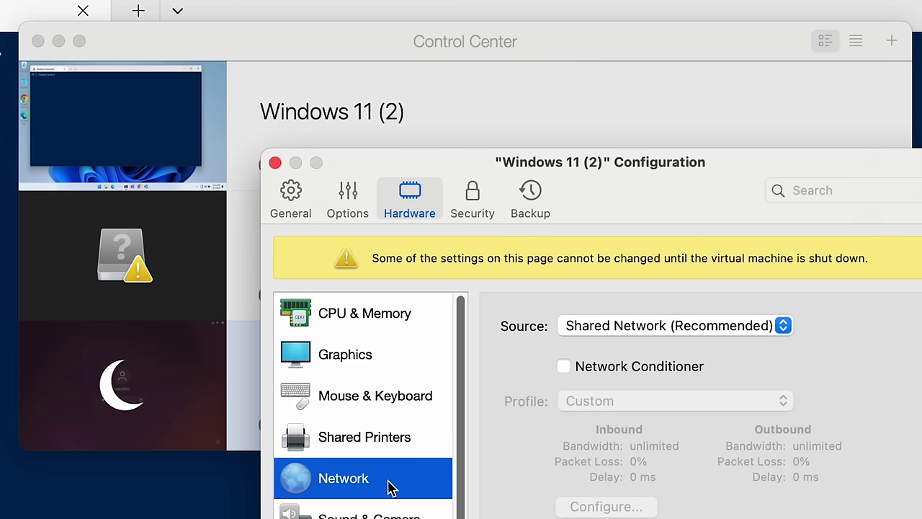
click(751, 328)
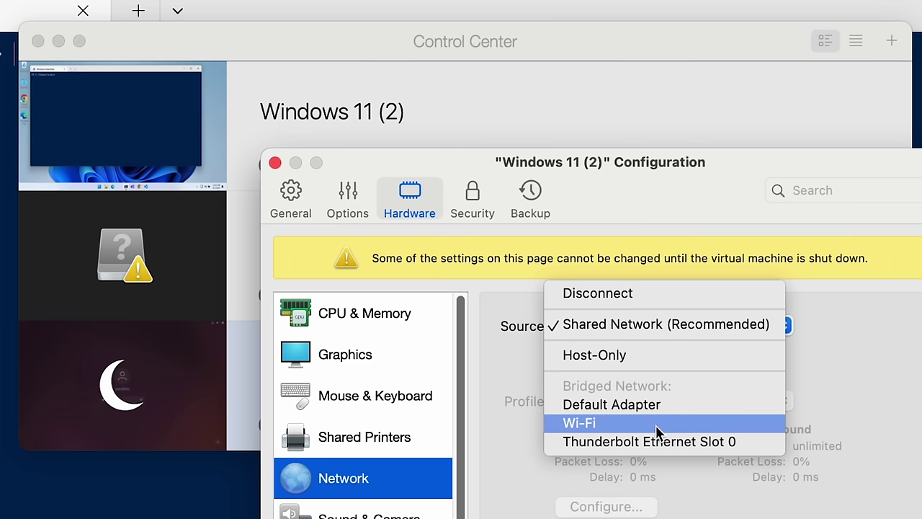
click(832, 328)
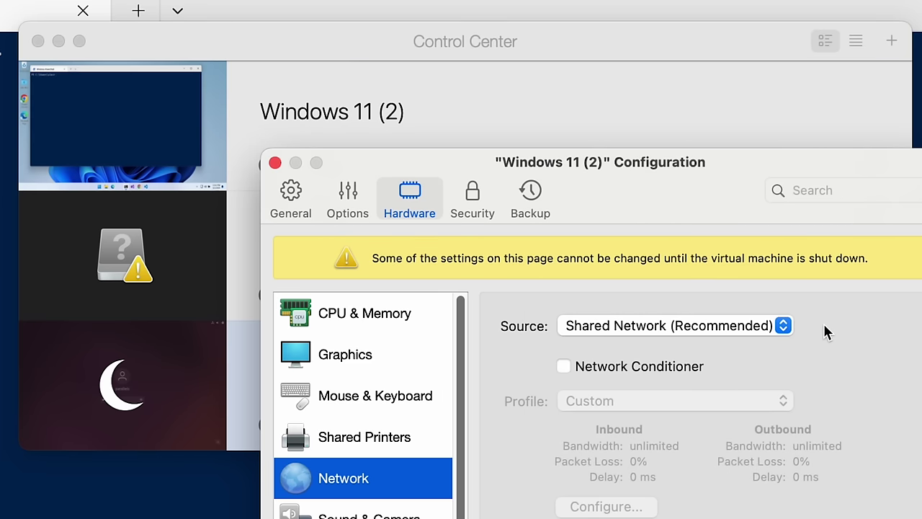
click(274, 163)
click(324, 425)
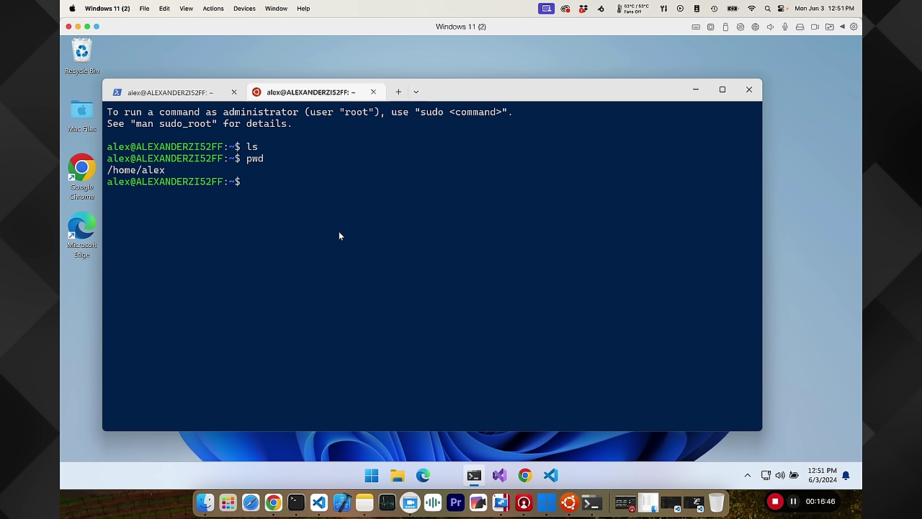
Step: Open the Ubuntu Code folder in VS Code with 'code .', dismiss the WSL 1 notice, and bring up the Ubuntu VM
text(cd)
key(BackSpace)
key(BackSpace)
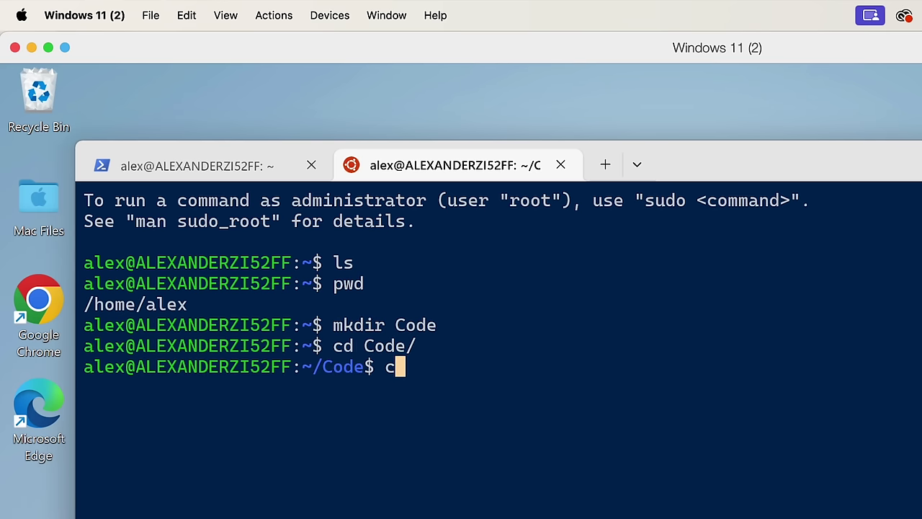
text(code .)
key(Return)
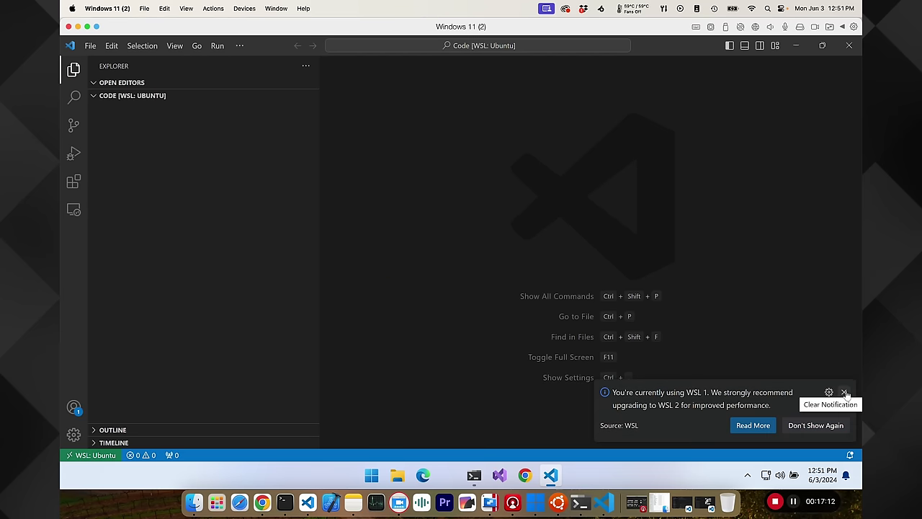
click(845, 393)
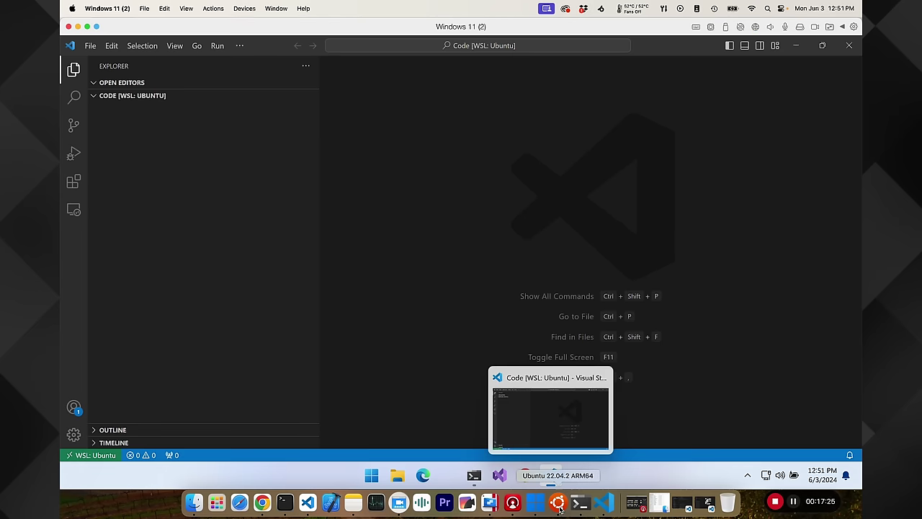
click(558, 503)
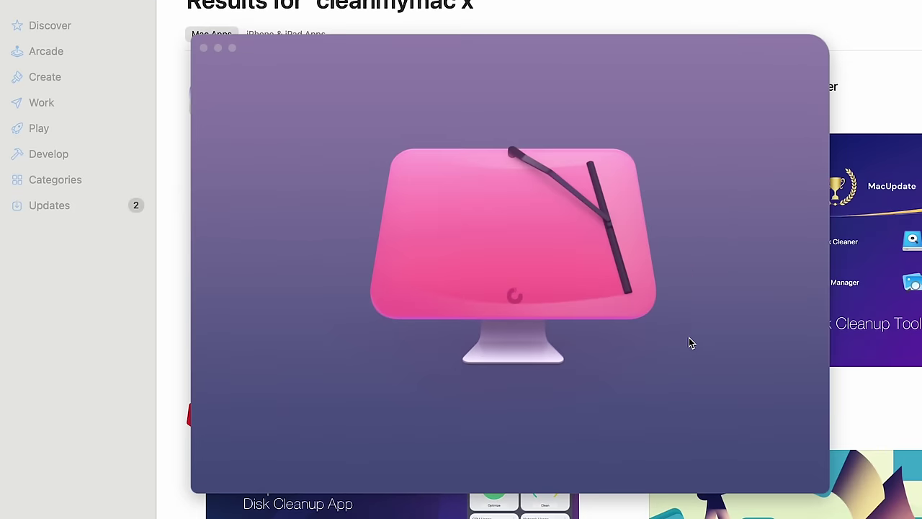
Step: Run a Smart Scan, view the Privacy and Optimization tools, test network speed, and open Space Lens
key(Return)
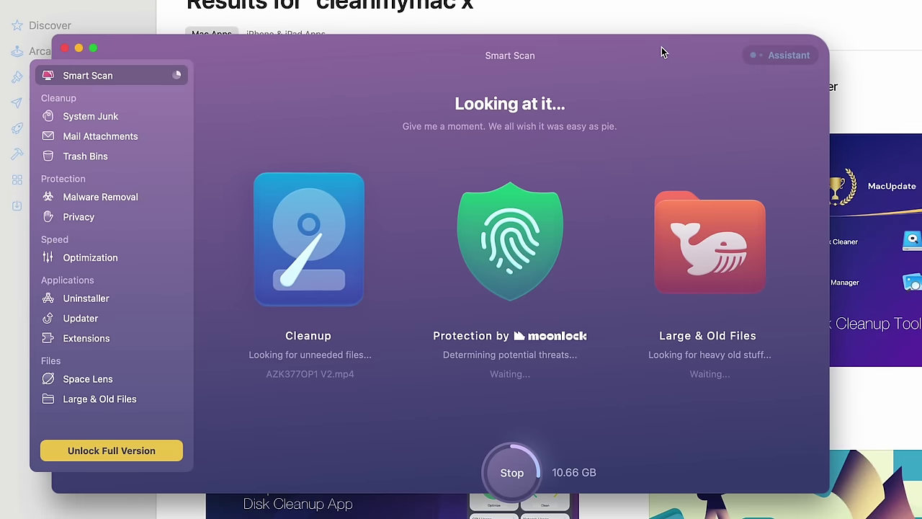
click(340, 415)
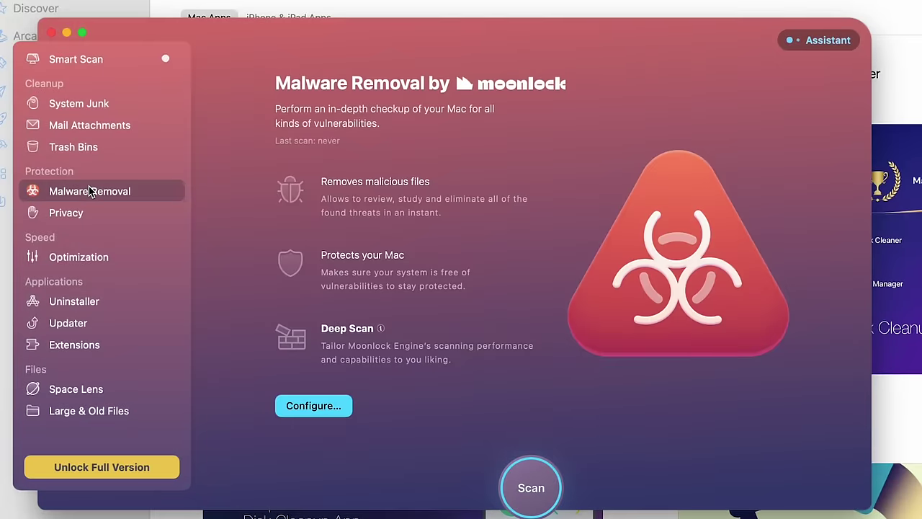
click(74, 213)
click(80, 265)
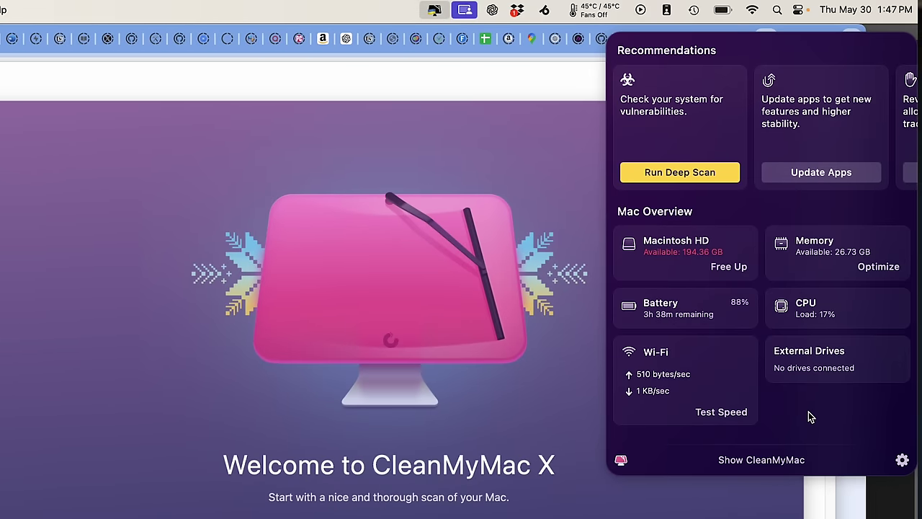
click(738, 414)
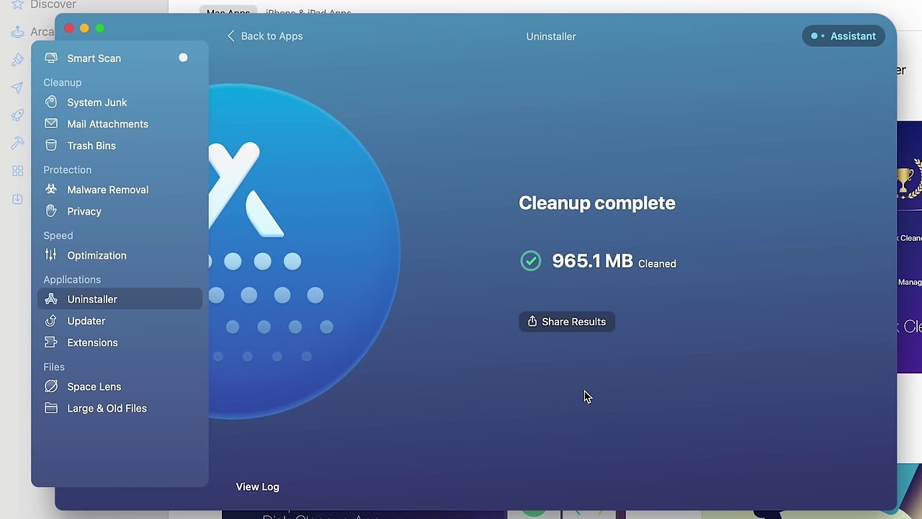
click(74, 389)
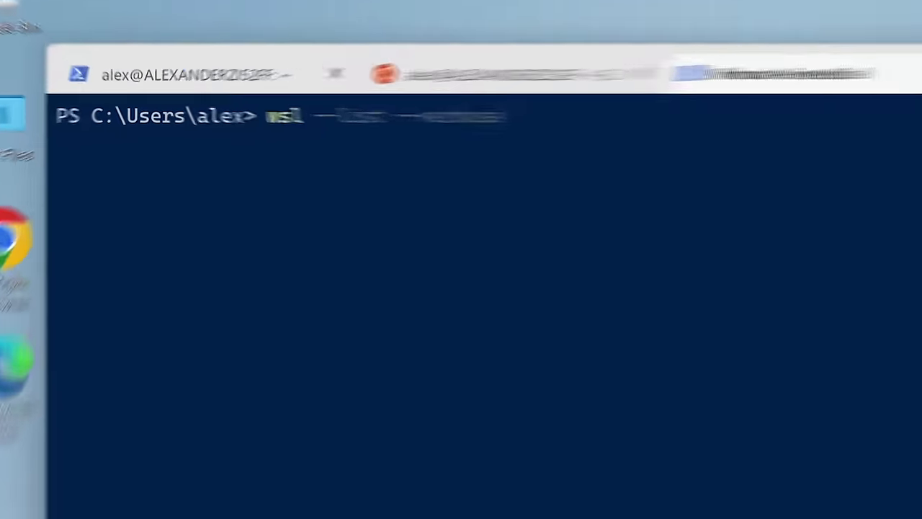
Step: Run wsl --list --verbose to show Ubuntu installed on WSL version 1
key(Return)
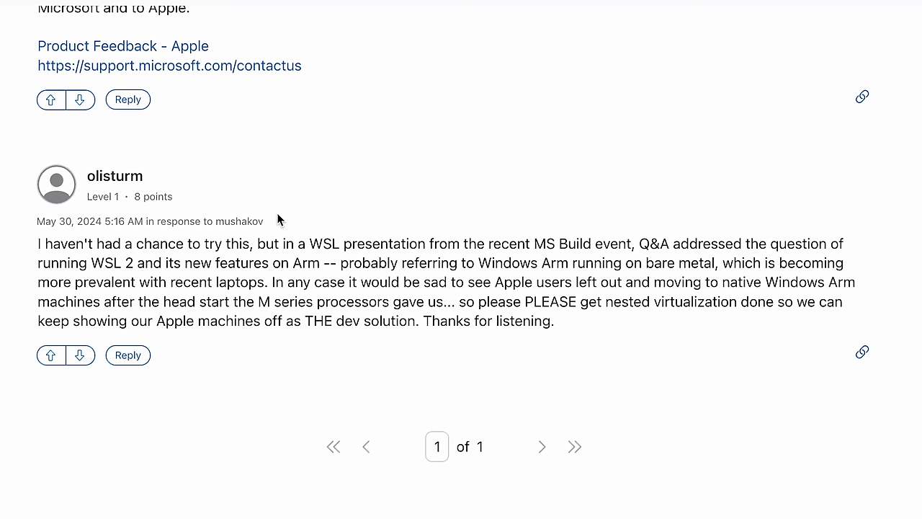
Step: Follow the thread's link to Apple's Product Feedback page and scroll through it
click(140, 48)
scroll(440, 187, down, 1)
scroll(443, 208, up, 1)
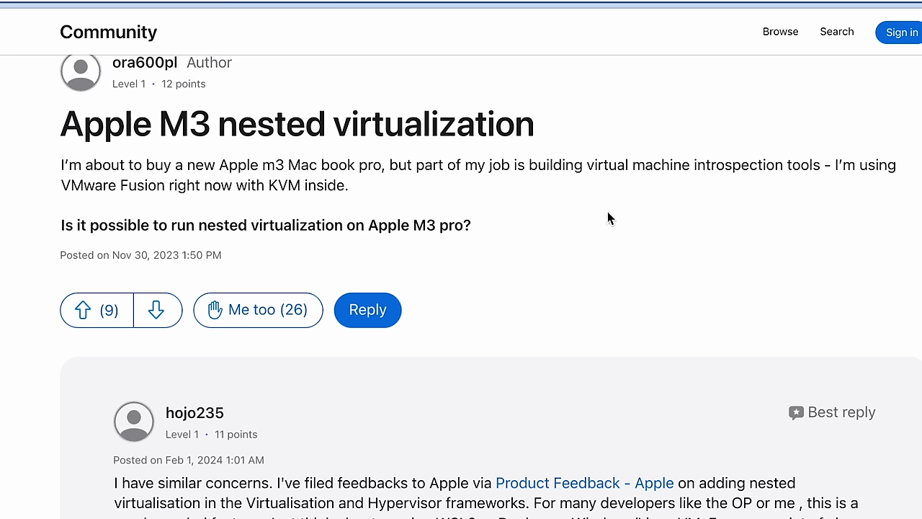
Step: Scroll through the replies in the Apple M3 nested virtualization thread
scroll(607, 216, down, 2)
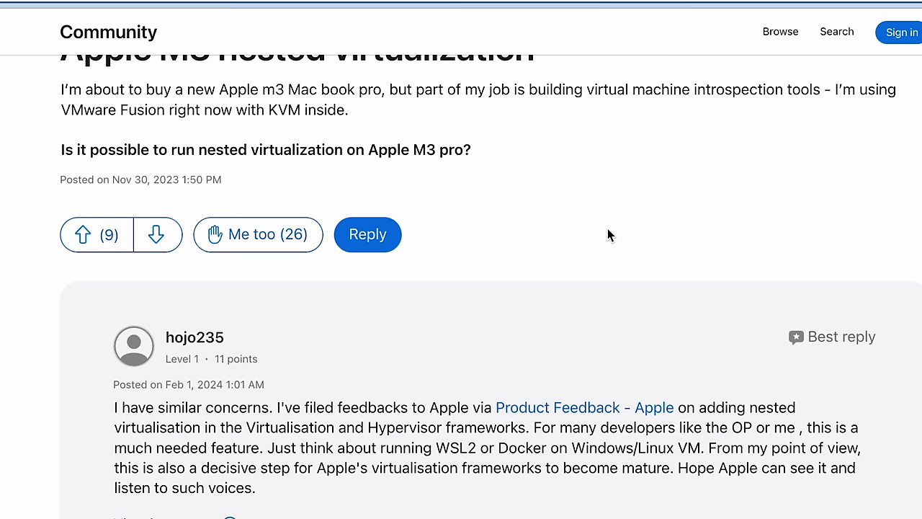
scroll(604, 237, down, 10)
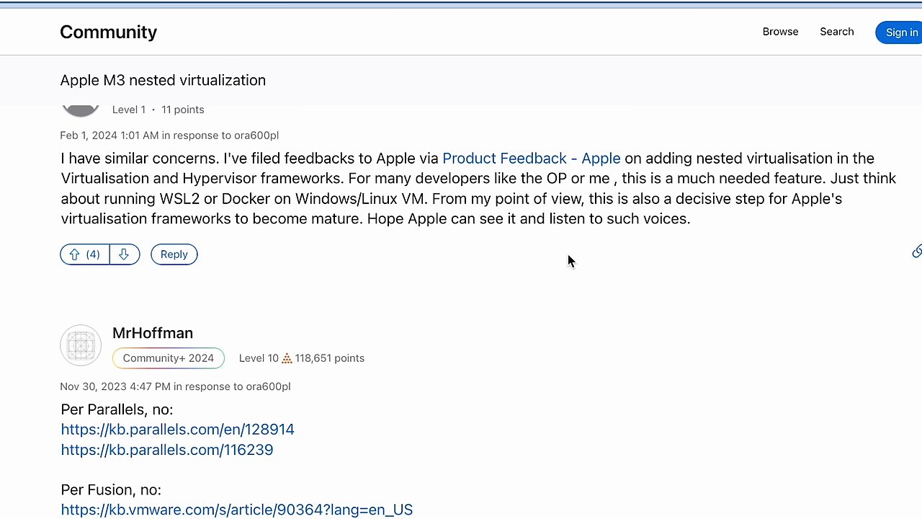
scroll(555, 272, up, 1)
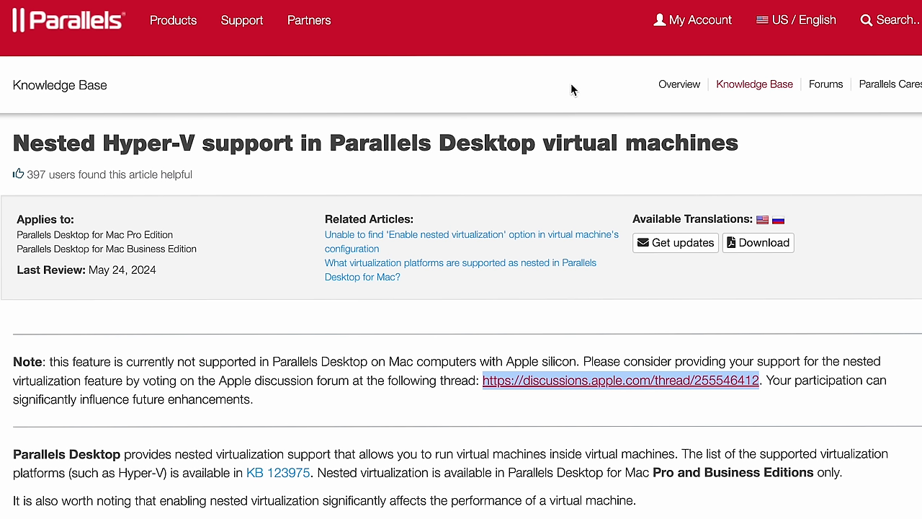
click(282, 446)
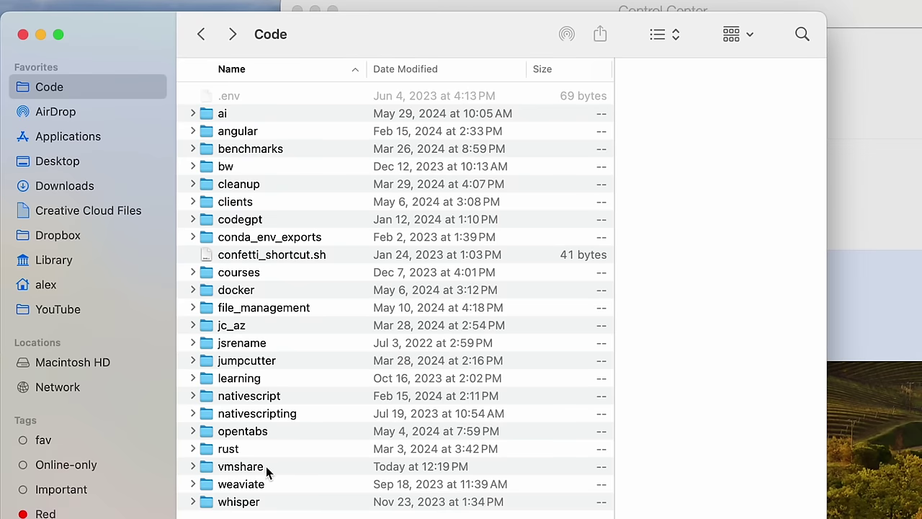
Step: Open vmshare, expand and select the phidata folder, then open the Ubuntu VM window
double_click(259, 469)
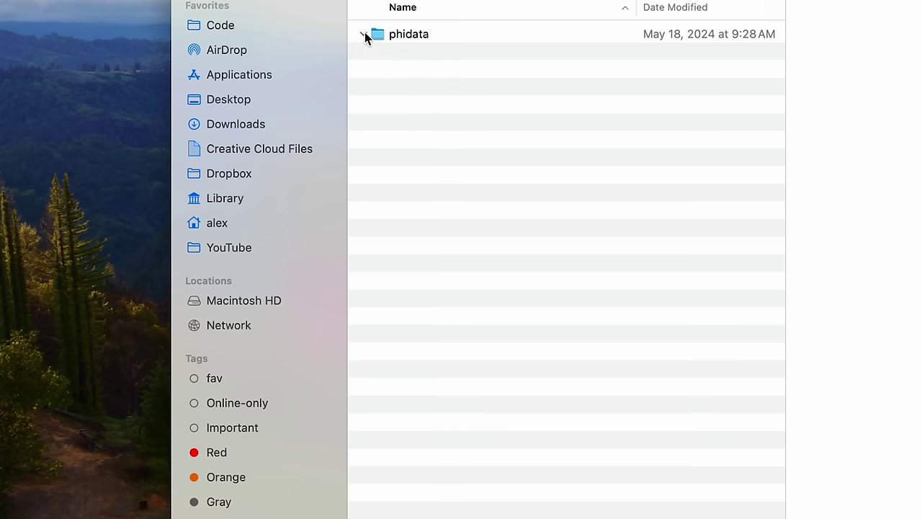
click(364, 34)
click(409, 37)
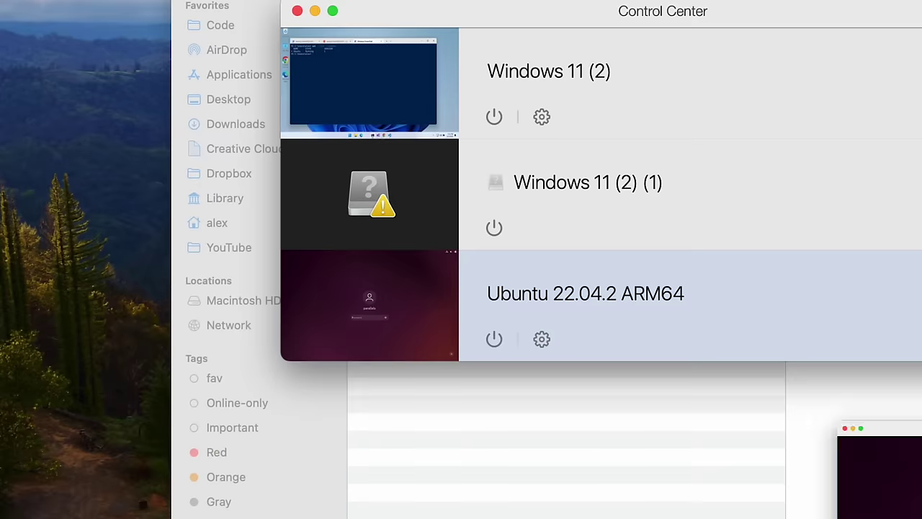
double_click(873, 266)
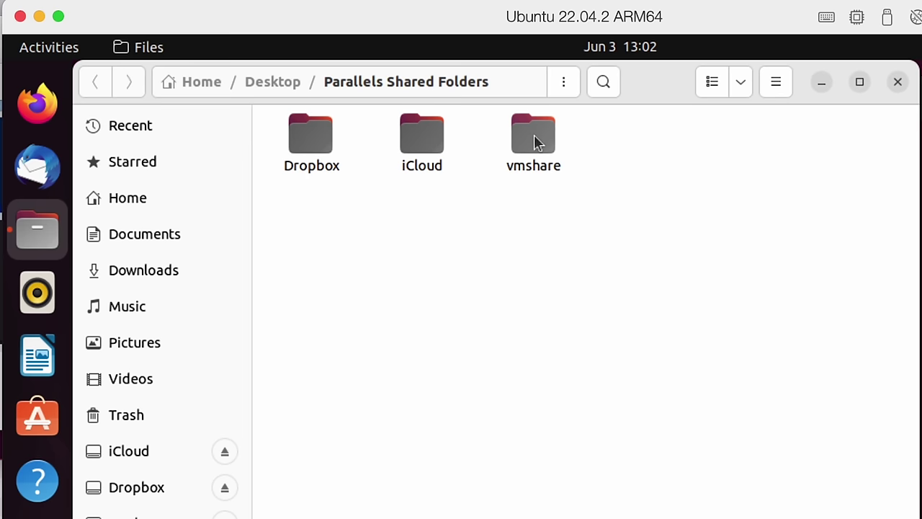
Step: In Ubuntu, open vmshare > phidata > requirements.txt, change line 32's trailing 0 to 1, and save
double_click(535, 104)
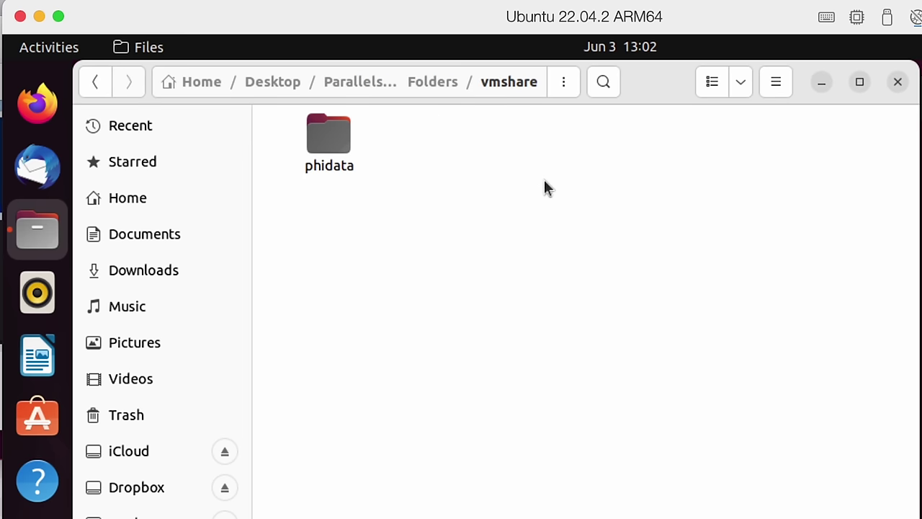
double_click(328, 137)
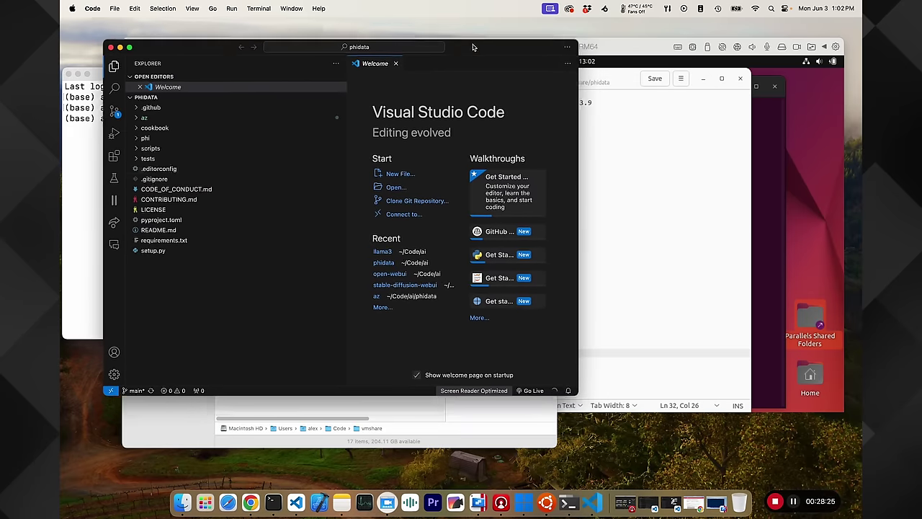
click(164, 239)
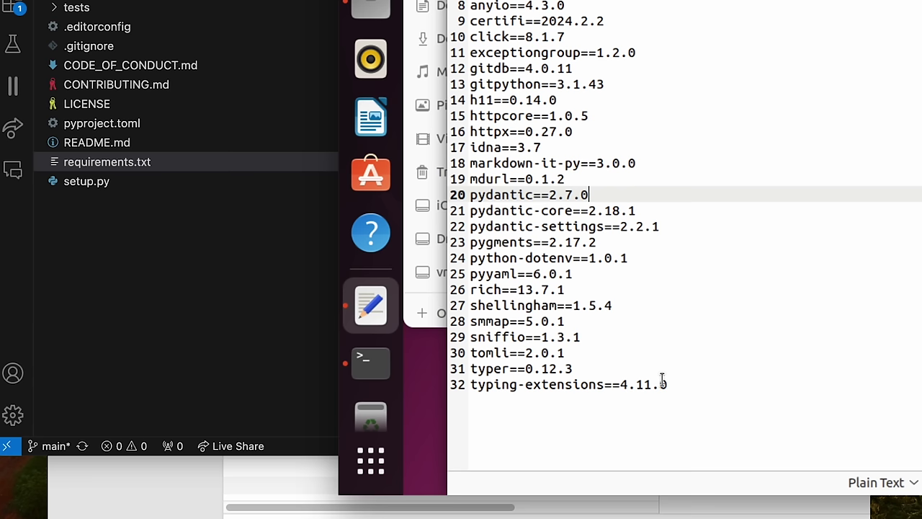
click(733, 387)
key(Return)
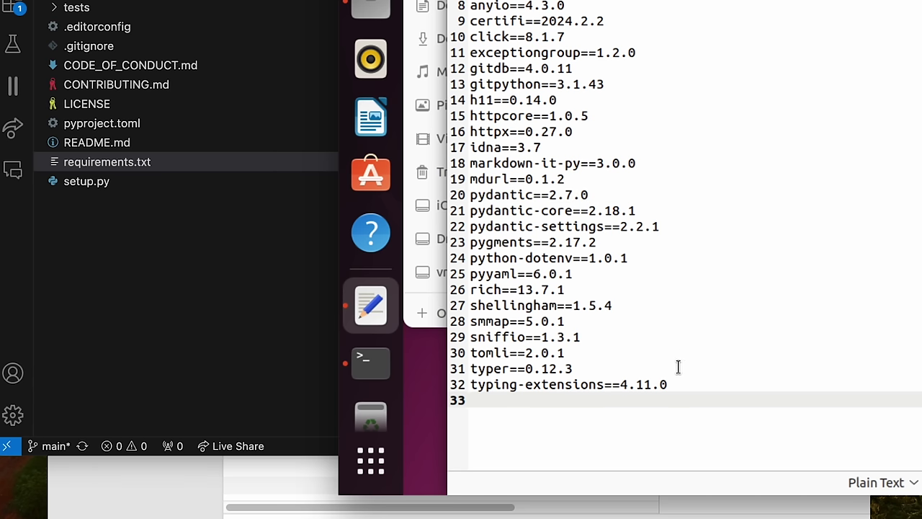
click(686, 385)
key(BackSpace)
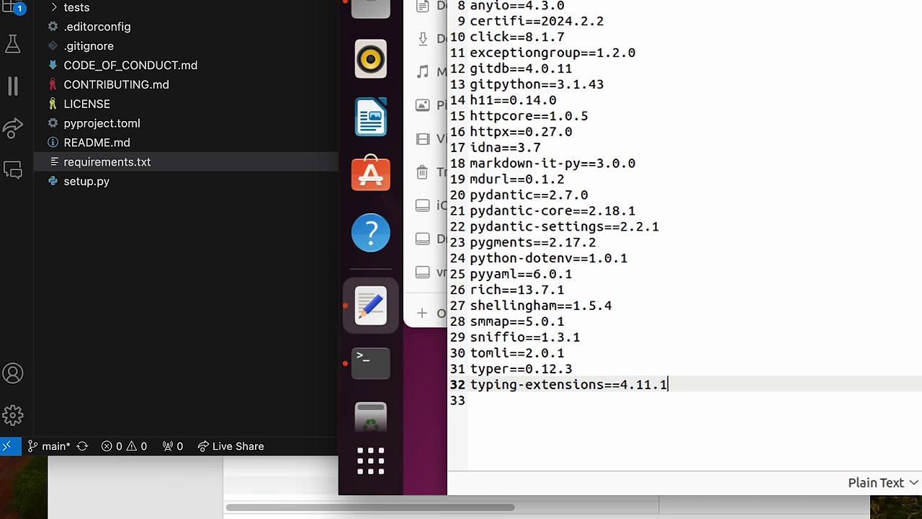
text(1)
key(ctrl+s)
Step: Revert line 32 in the Mac's VS Code, then reload the file in Ubuntu's editor to show 4.11.0
click(113, 272)
click(782, 274)
key(BackSpace)
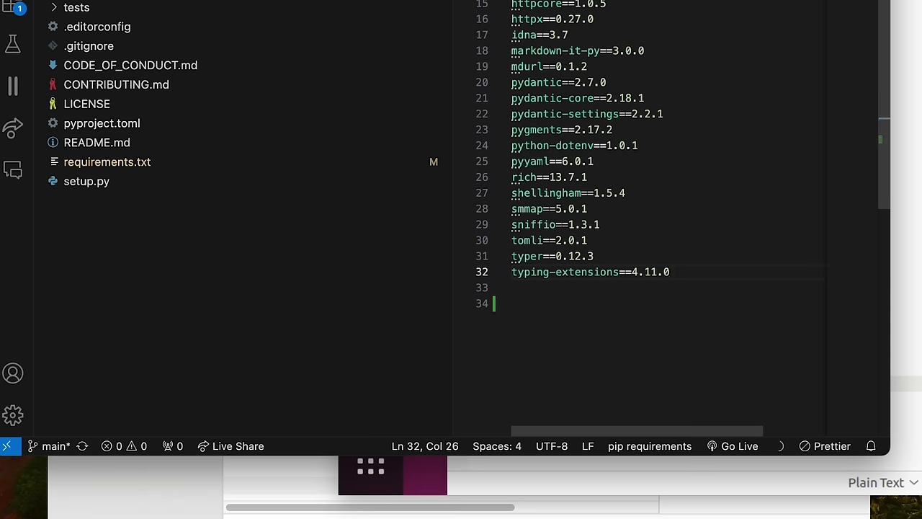
click(497, 0)
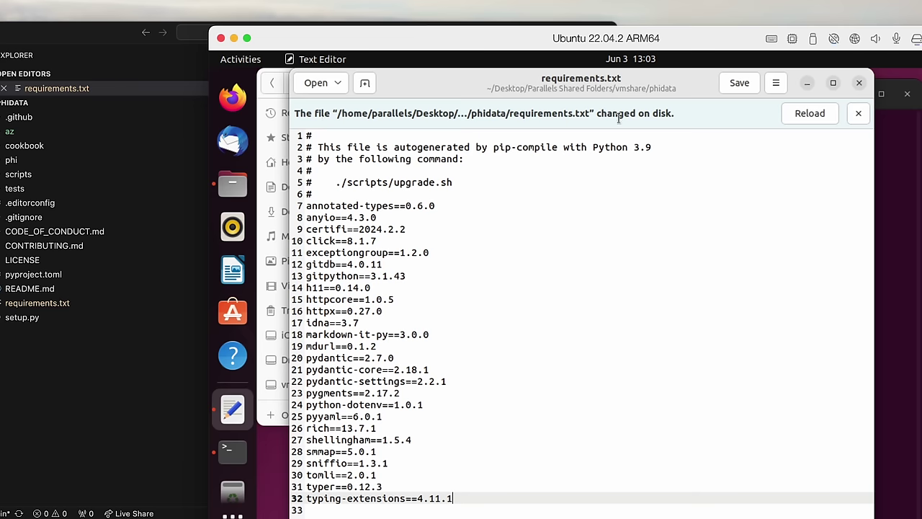
click(808, 113)
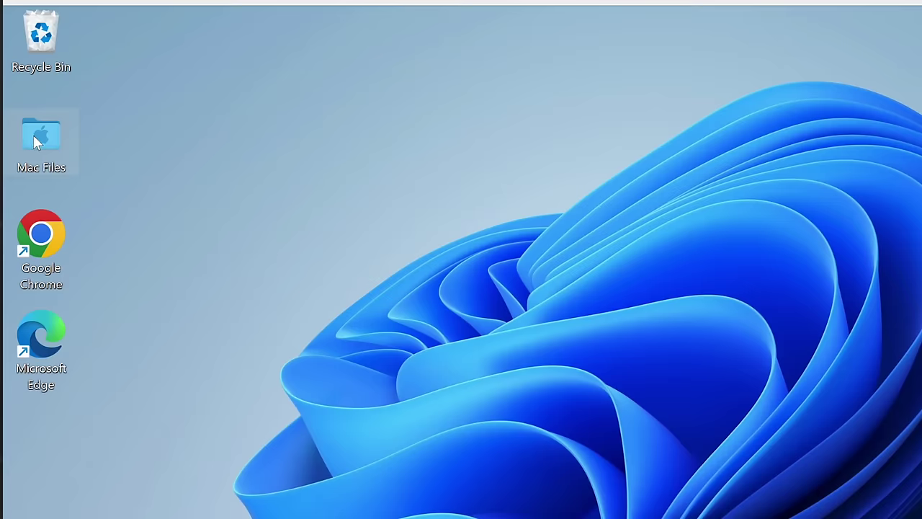
Step: From Windows, browse Mac Files > vmshare and open the phidata folder in VS Code, trusting its authors
double_click(82, 115)
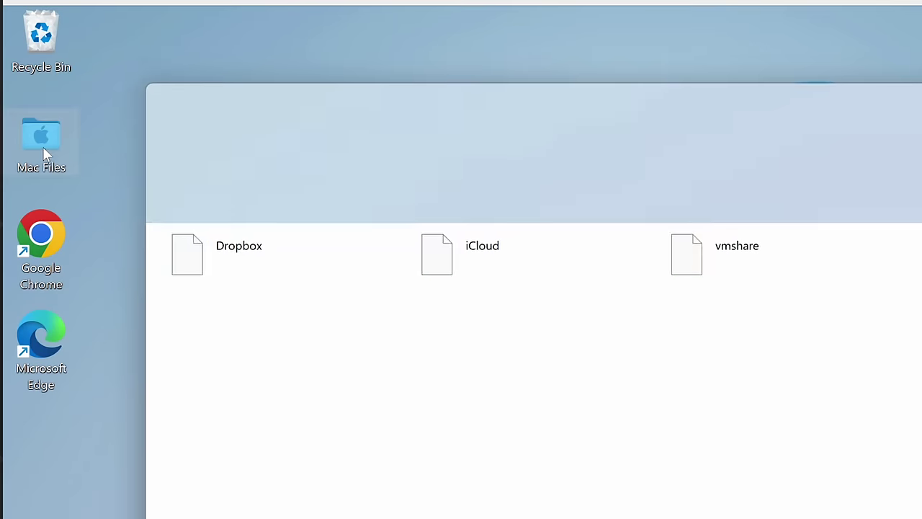
double_click(713, 253)
click(193, 281)
double_click(194, 282)
scroll(364, 376, down, 2)
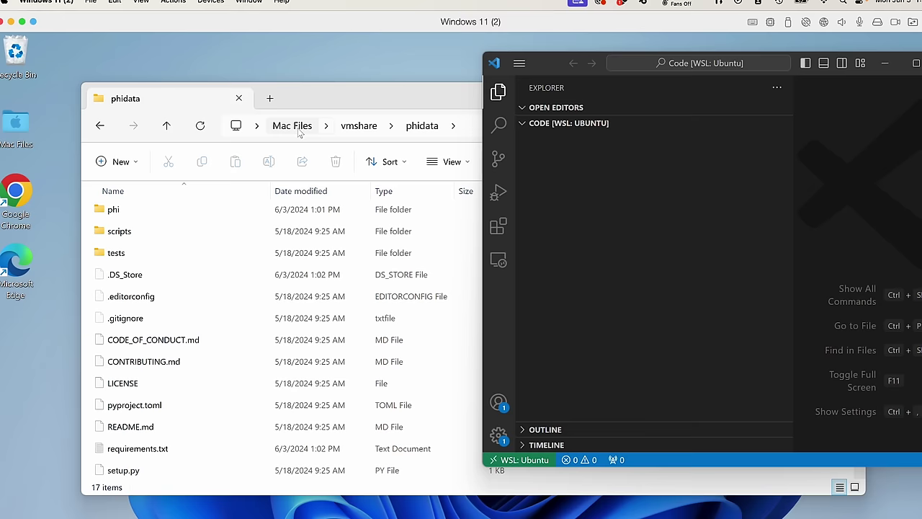
click(536, 140)
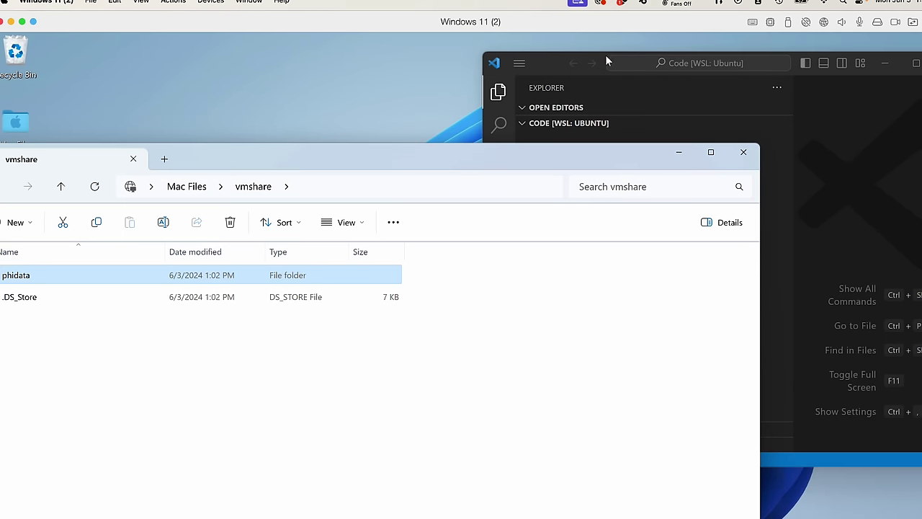
click(607, 61)
drag(137, 276, 680, 246)
click(581, 351)
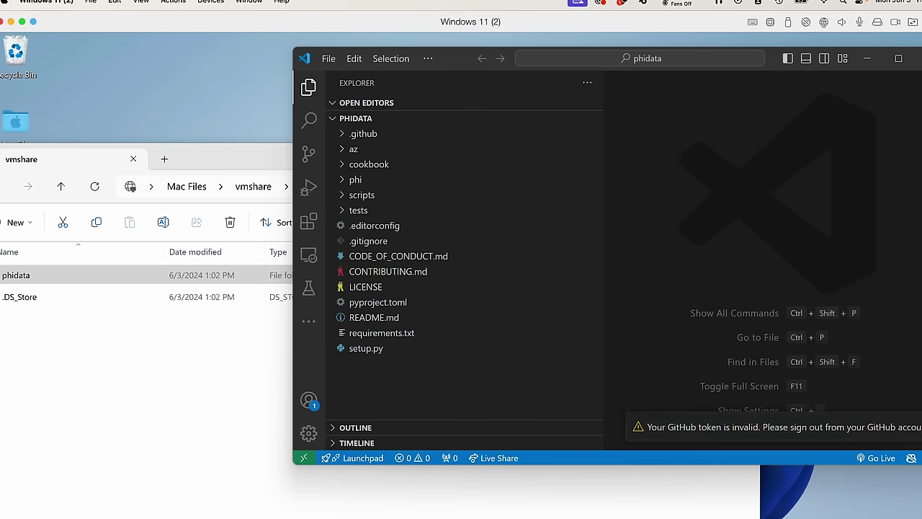
Step: Change typing-extensions on line 32 of requirements.txt to 4.11.3, save, and compare with the Mac's copy
click(365, 333)
scroll(796, 312, down, 5)
click(814, 354)
key(BackSpace)
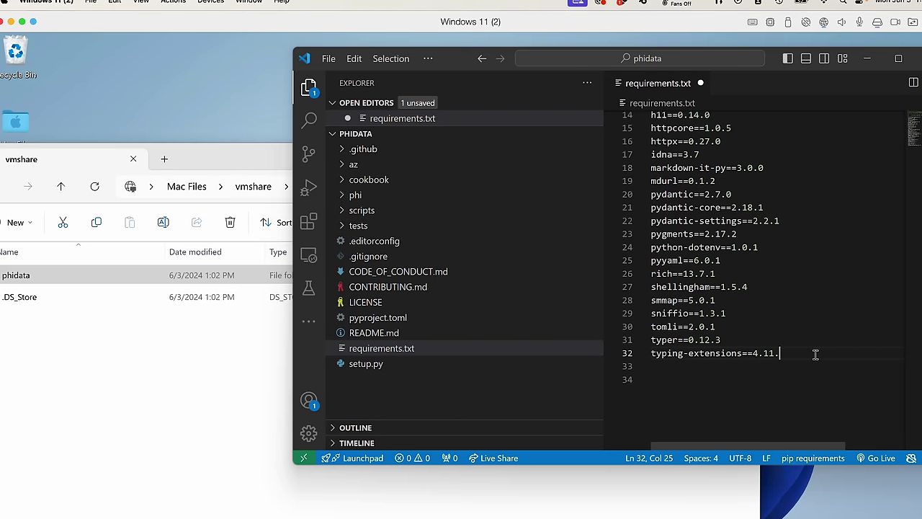
key(ctrl+s)
drag(785, 353, 752, 353)
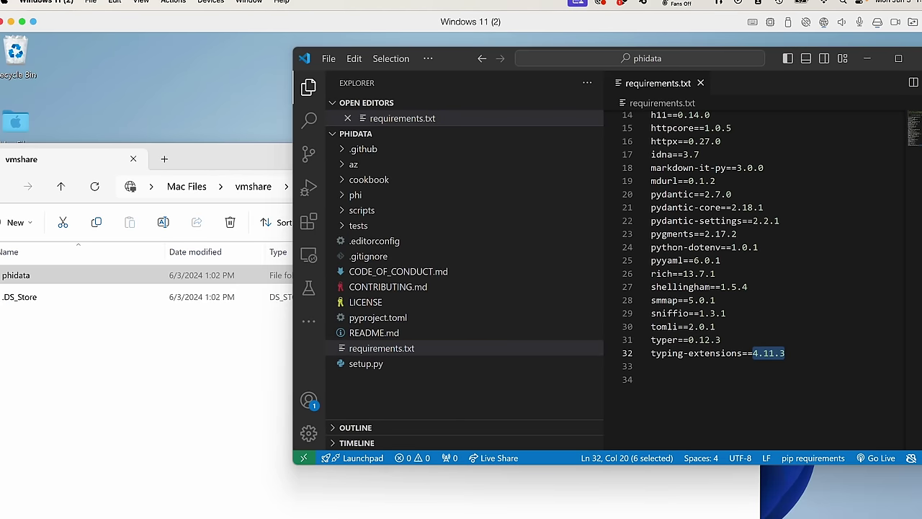
key(super+Tab)
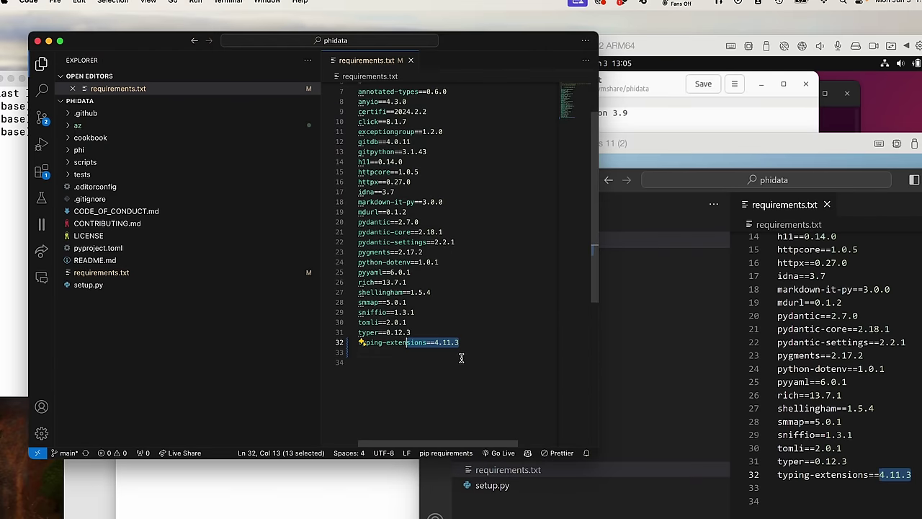
Step: View the Windows 11 (2) VM's custom shared Mac folders in its configuration
click(468, 354)
key(super+Tab)
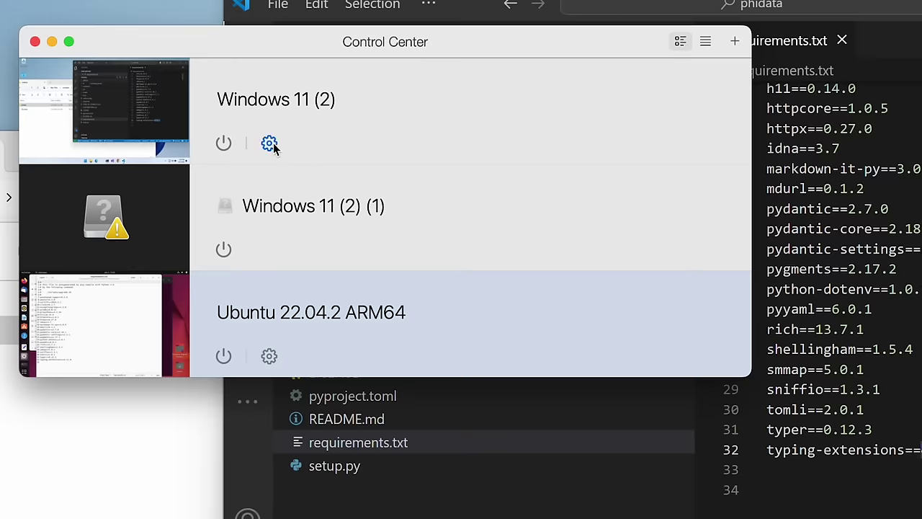
click(332, 151)
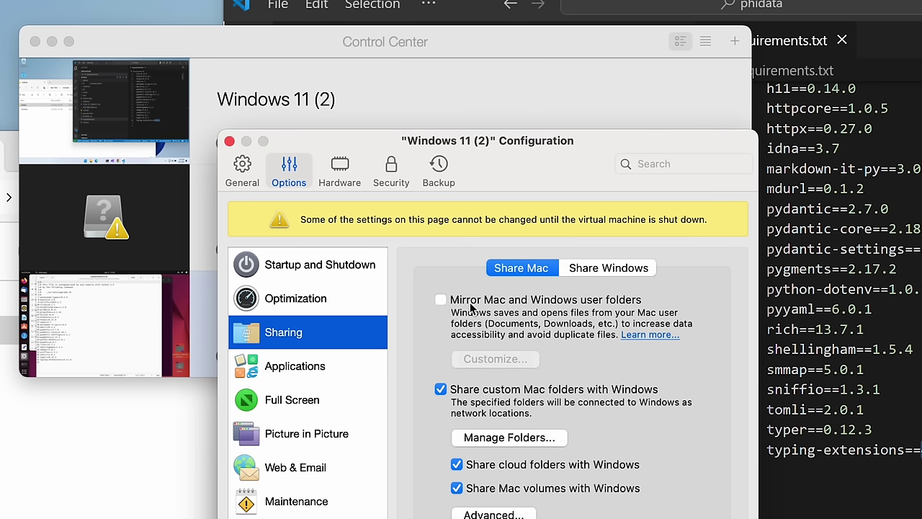
click(551, 436)
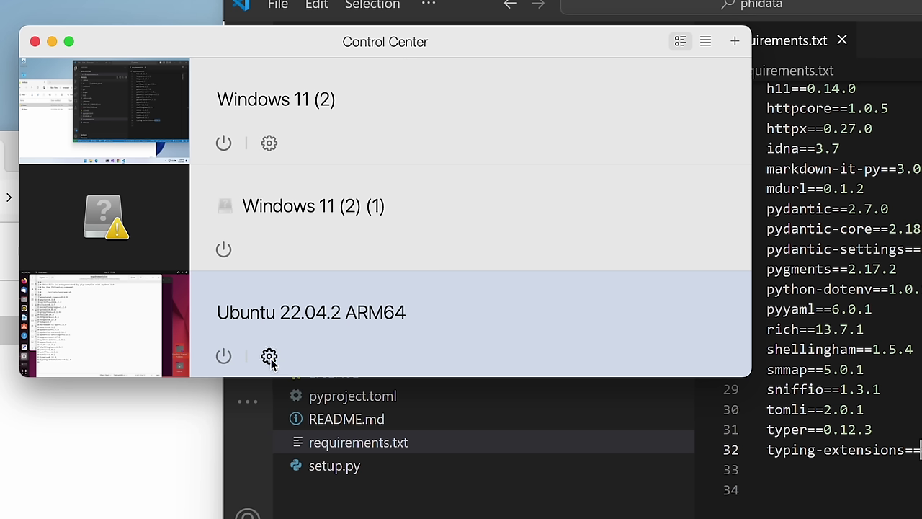
Step: Open the Ubuntu VM's Options > Sharing folders, showing vmshare with Read & Write
click(267, 353)
click(281, 179)
click(310, 336)
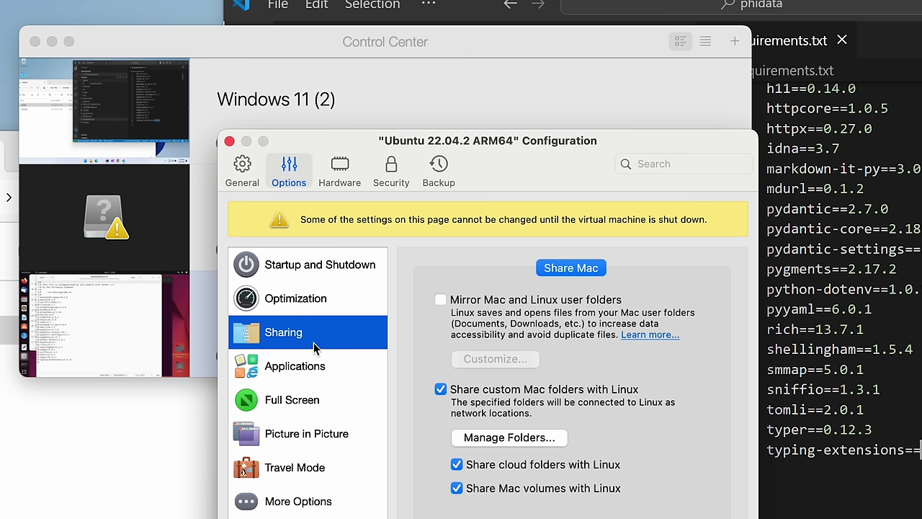
click(504, 437)
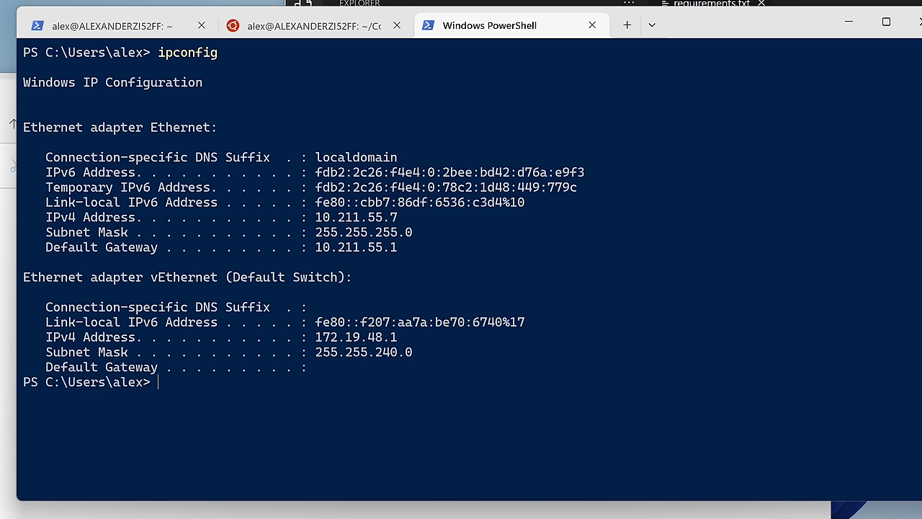
Step: Copy the IPv4 address 10.211.55.7 from ipconfig, then ping the Ubuntu VM at 10.211.55.11
drag(398, 218, 316, 217)
key(ctrl+c)
text(ping 10.211.55.11)
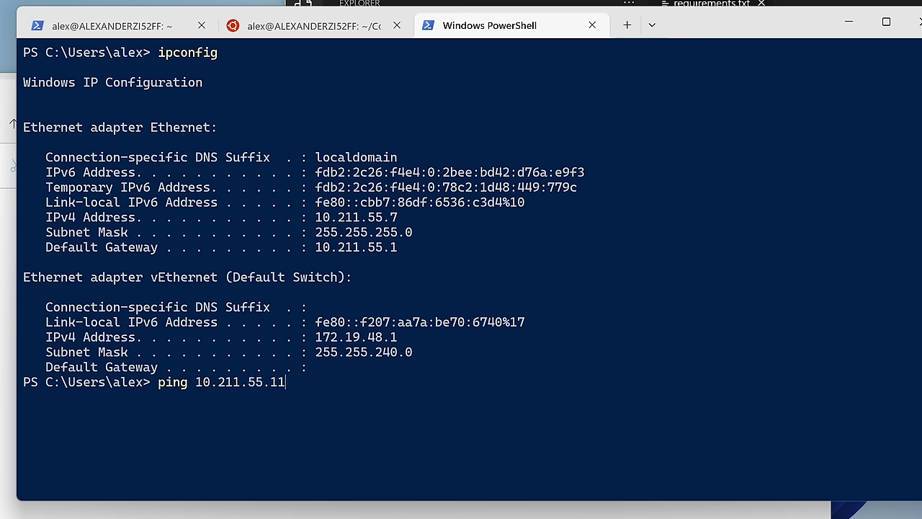
key(Return)
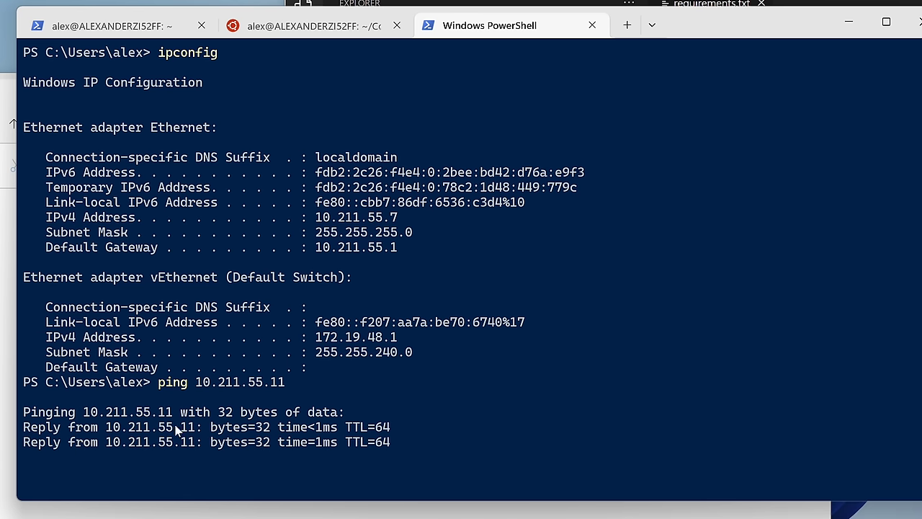